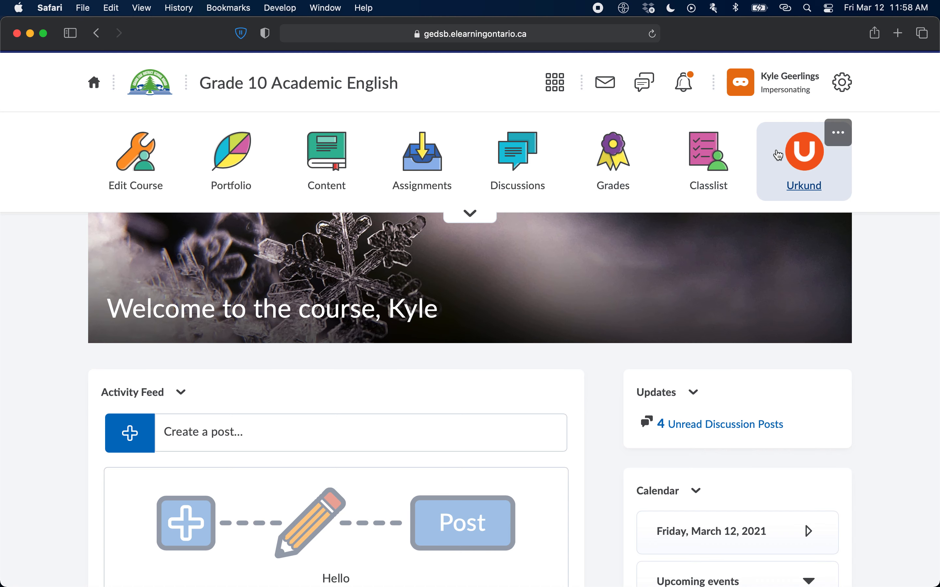
Create an active, customizable copy of the shared course navbar and open it for editing.
click(834, 134)
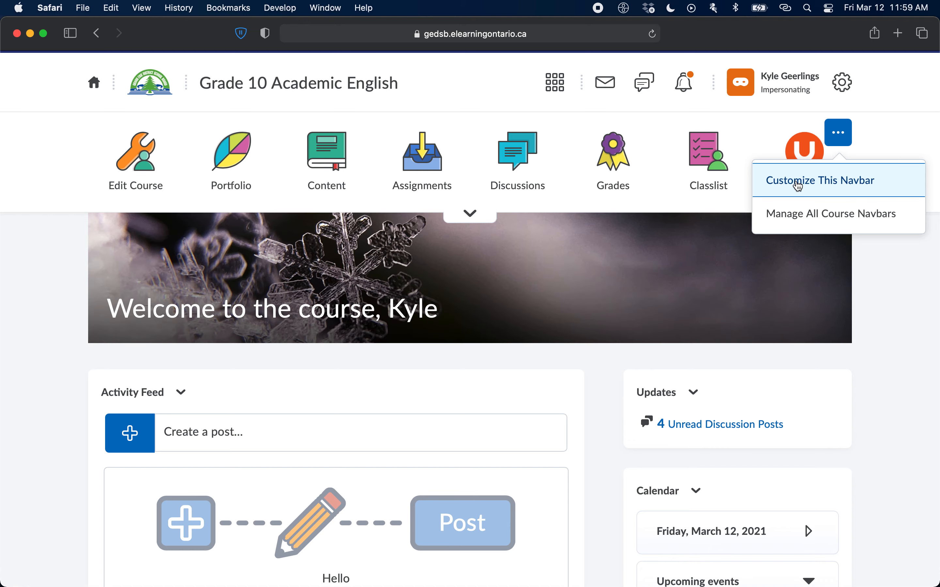
click(798, 186)
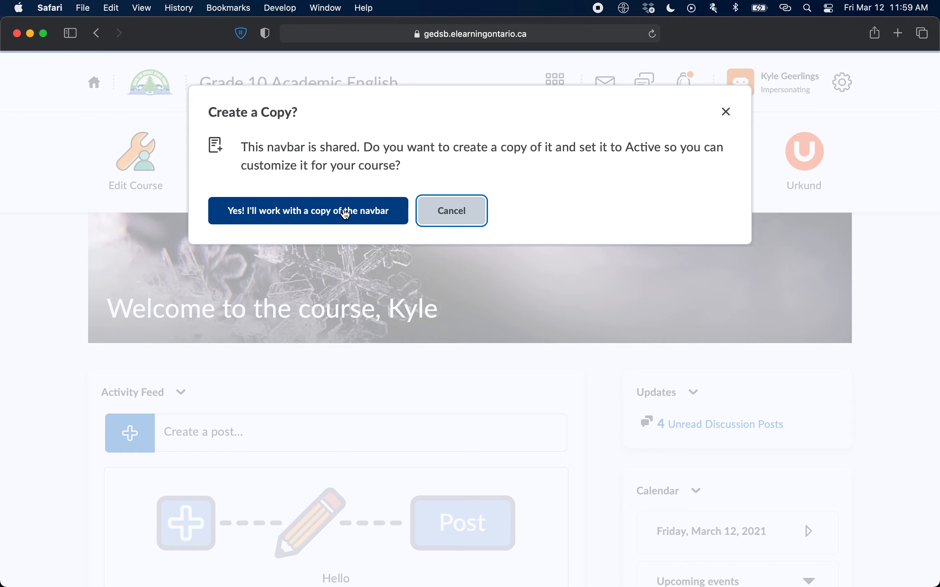
click(345, 213)
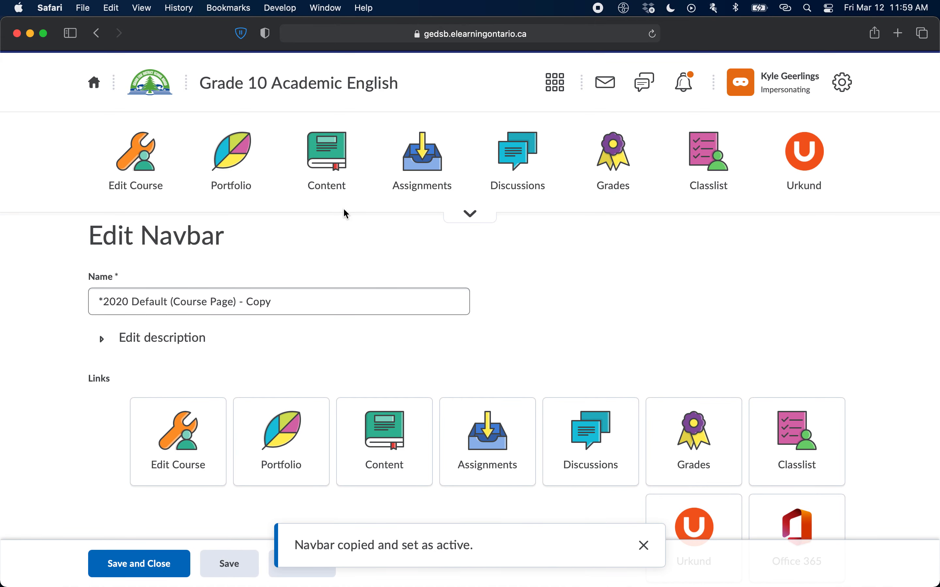
Remove the Portfolio link from the navbar's links.
scroll(716, 354, down, 5)
scroll(713, 347, down, 2)
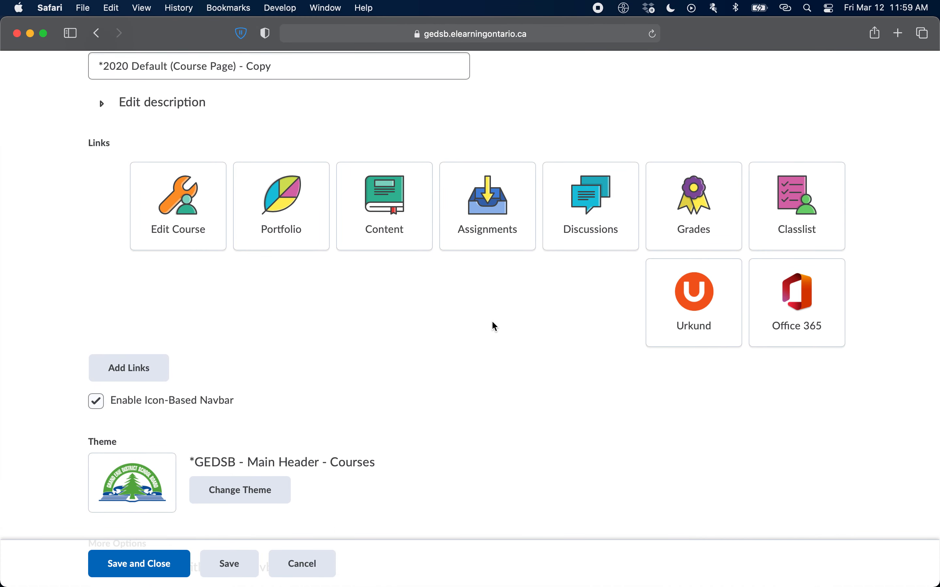
mouse_move(509, 235)
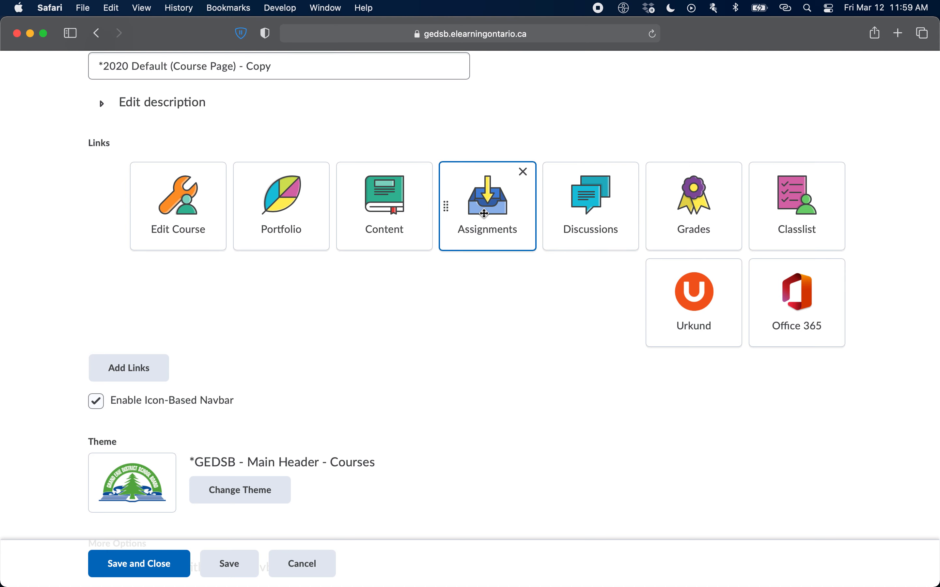
mouse_move(693, 332)
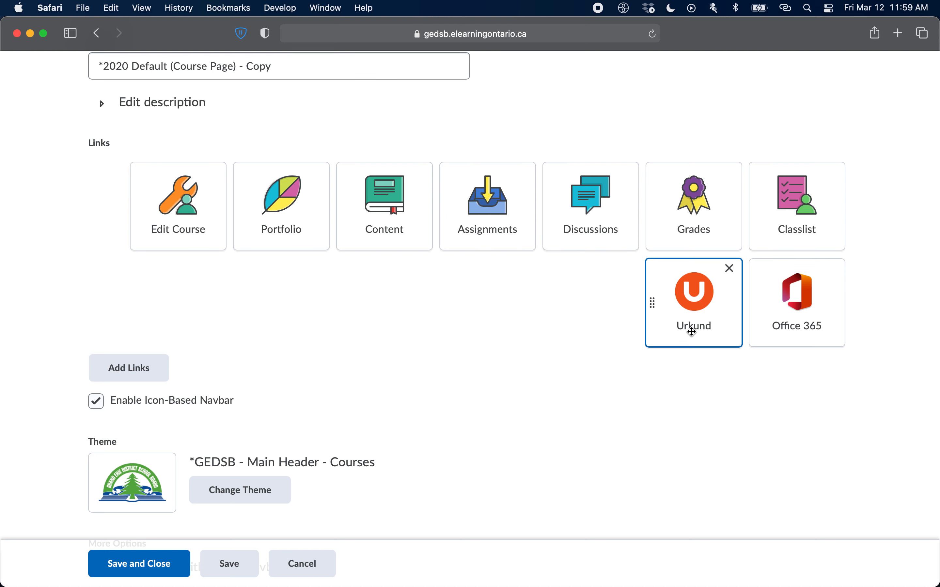
mouse_move(274, 241)
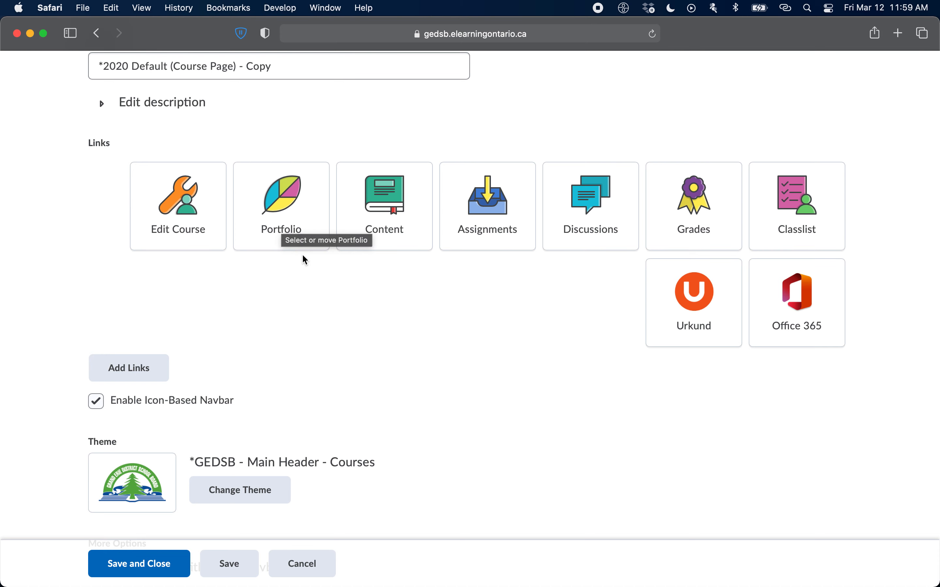
scroll(306, 260, up, 1)
mouse_move(302, 254)
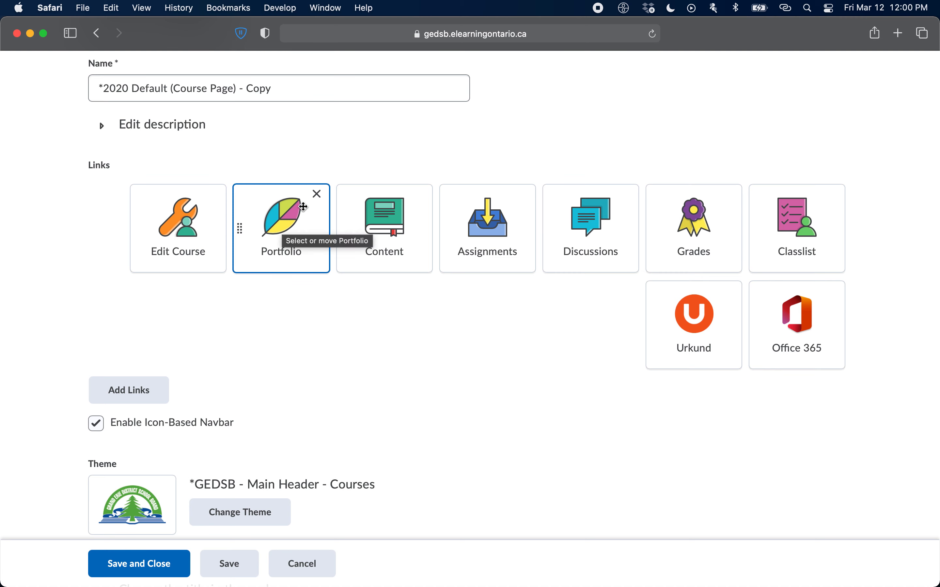
click(318, 196)
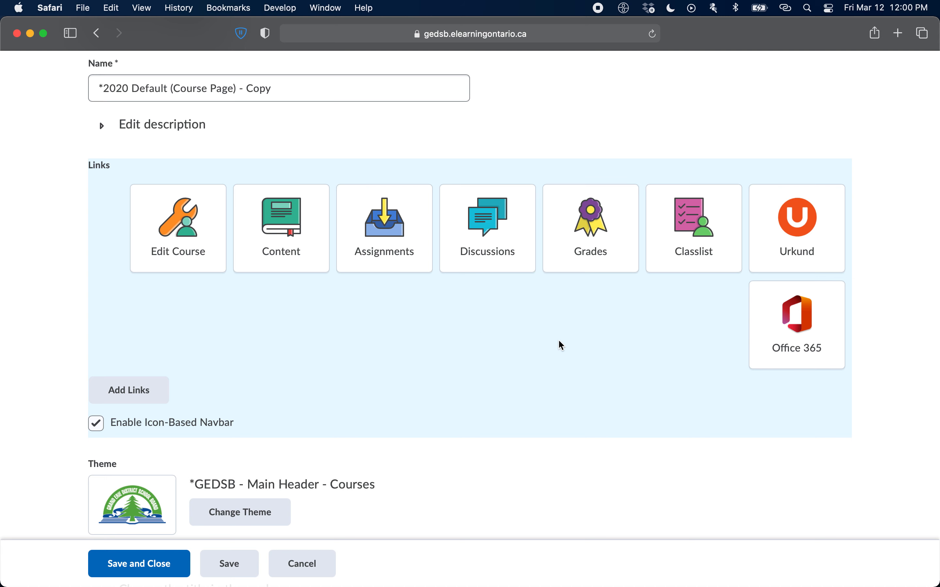
Move the Office 365 link between Assignments and Discussions in the navbar's link order.
mouse_move(806, 339)
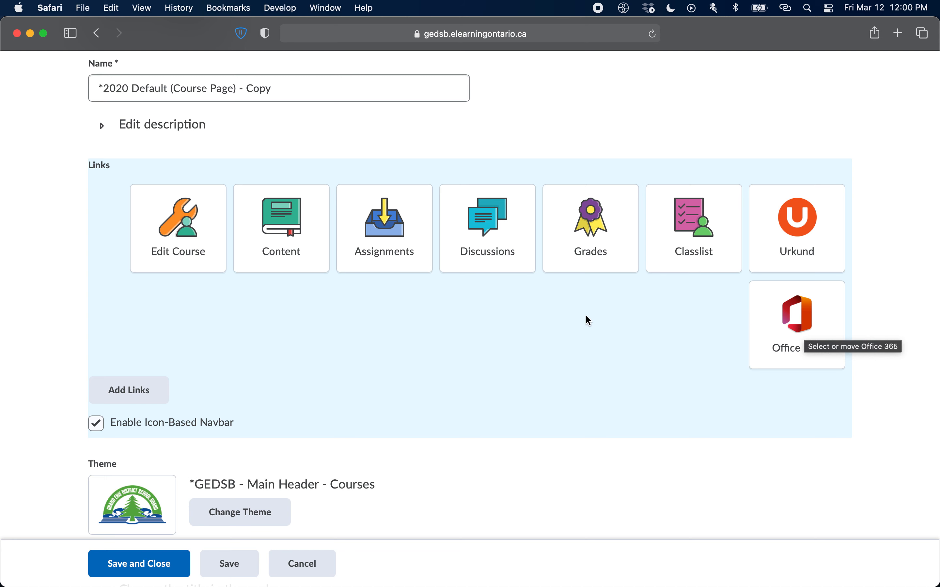
mouse_move(178, 244)
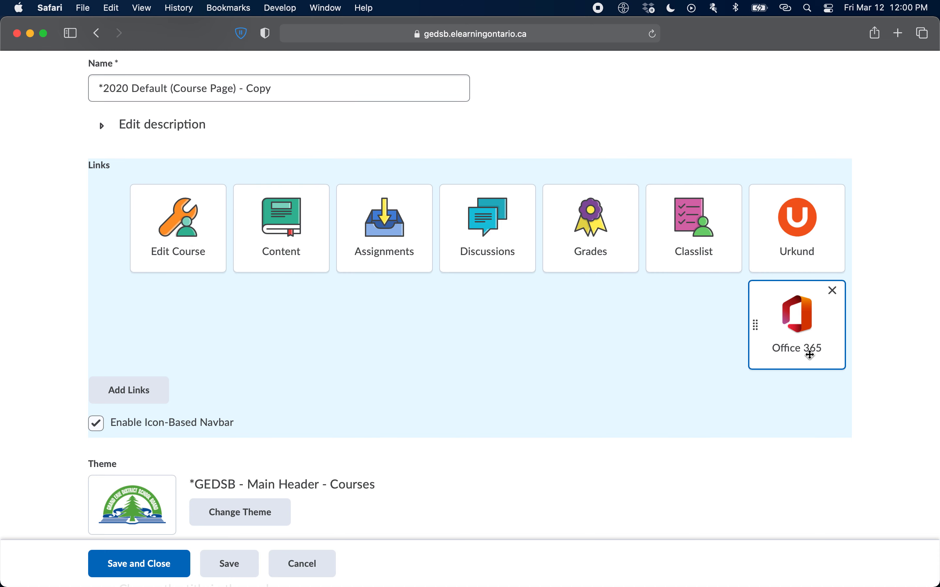
click(810, 343)
drag(812, 343, 776, 351)
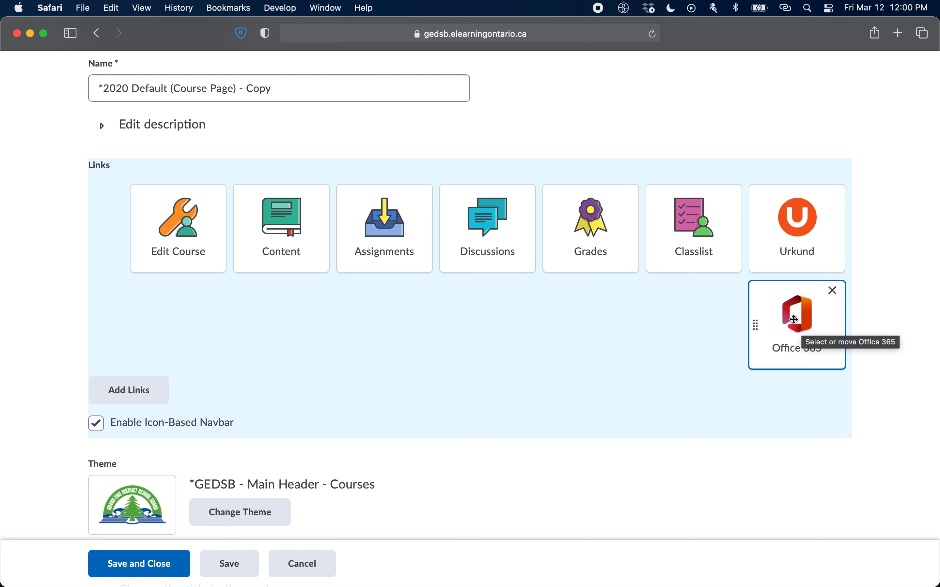
mouse_move(794, 319)
mouse_down()
mouse_move(746, 300)
mouse_move(677, 245)
mouse_move(612, 224)
mouse_move(369, 230)
mouse_move(437, 230)
mouse_move(554, 252)
mouse_move(399, 241)
mouse_move(442, 240)
mouse_up()
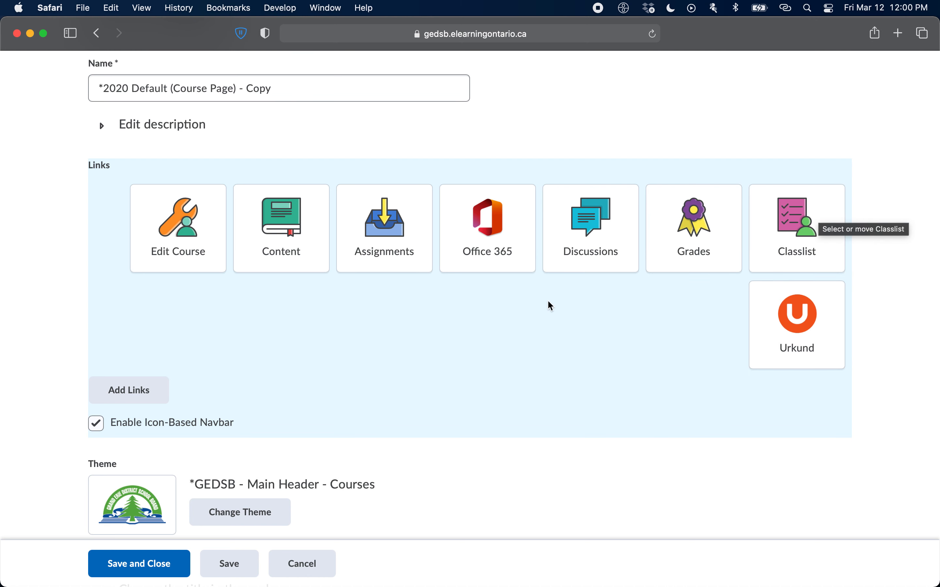
drag(282, 225, 338, 229)
drag(485, 225, 217, 222)
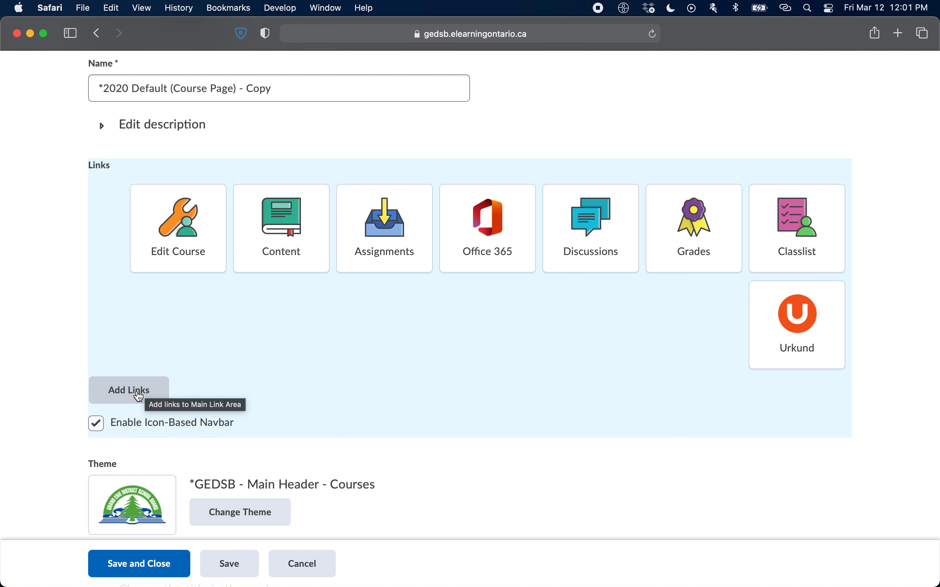
Search the available navbar links for "quiz" and add the Quizzes link to the navbar.
click(139, 396)
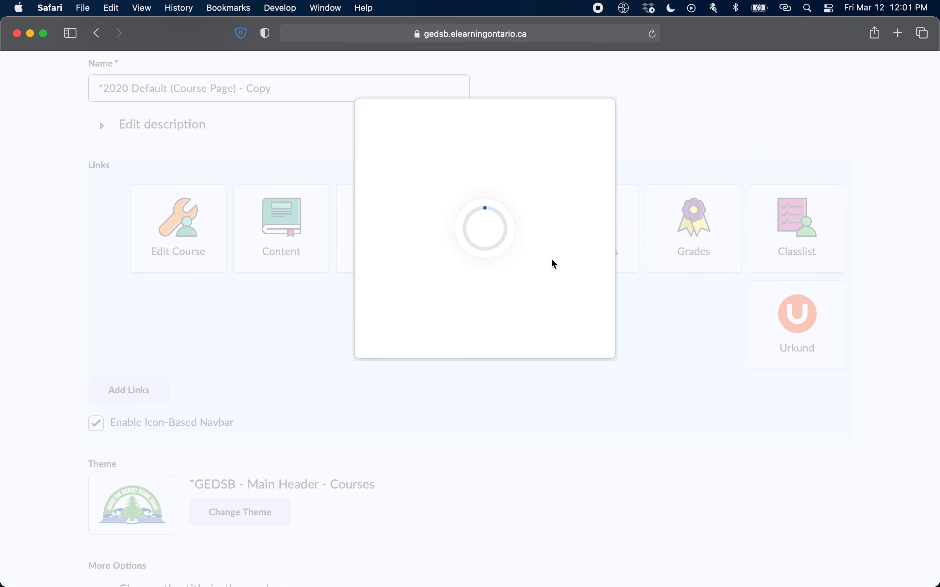
scroll(536, 456, down, 3)
scroll(537, 457, down, 15)
scroll(536, 456, down, 15)
scroll(536, 457, down, 5)
scroll(535, 452, up, 20)
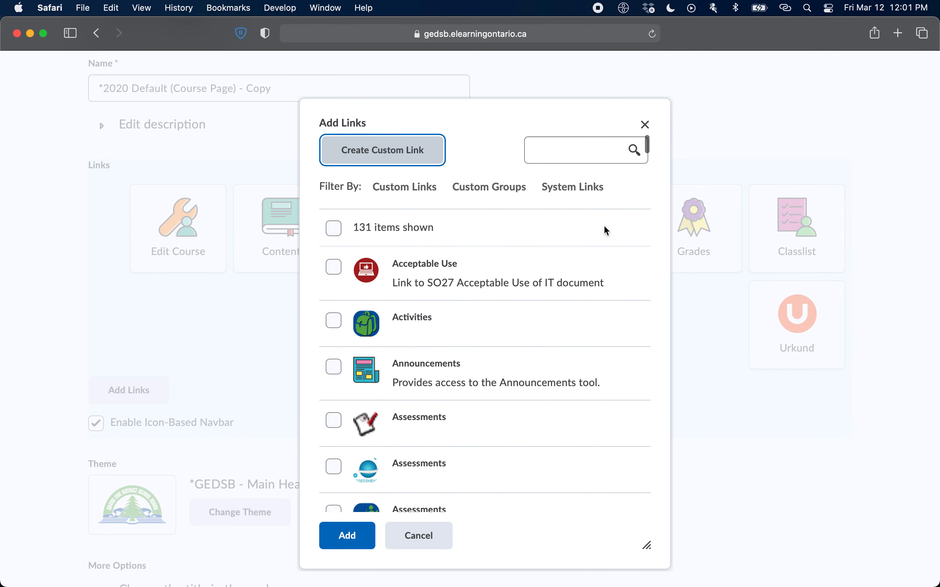
click(569, 153)
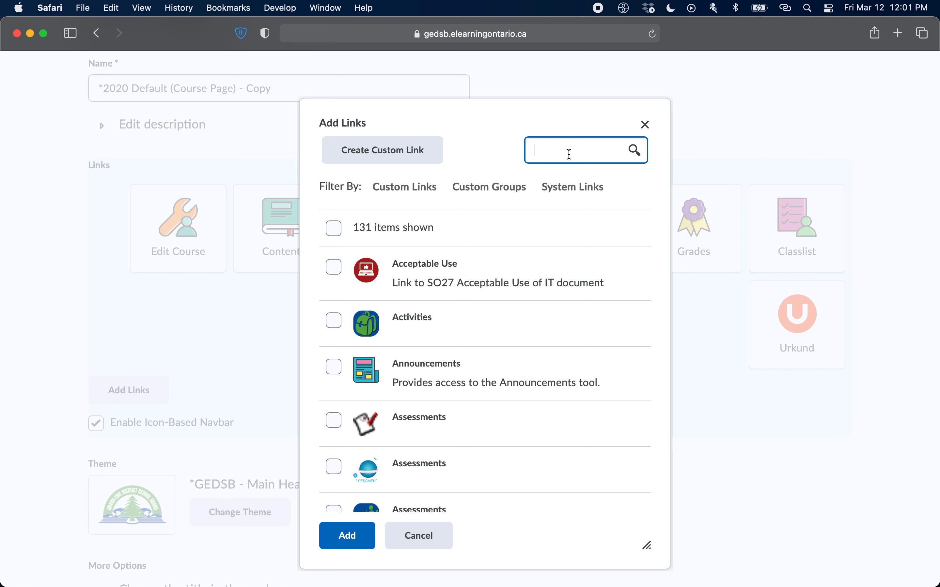
text(quiz)
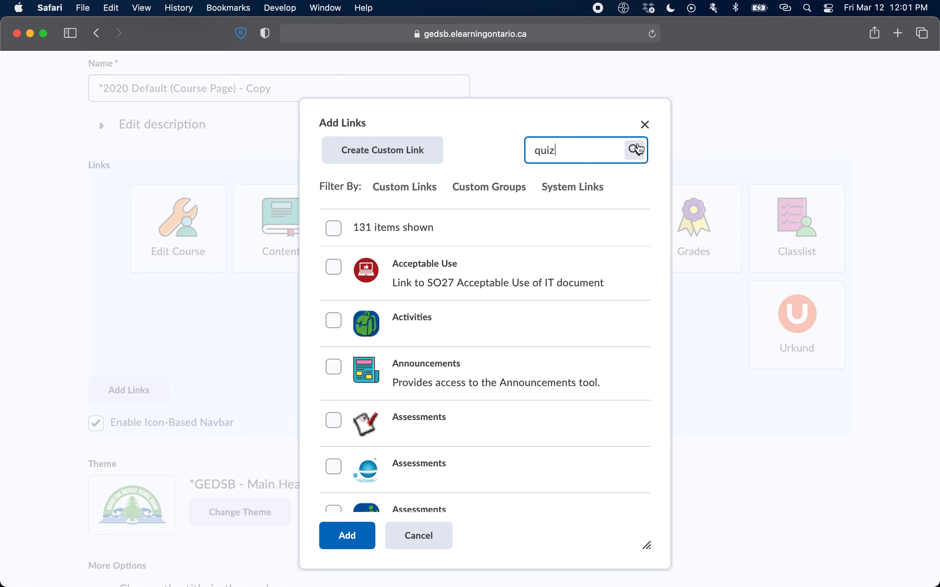
scroll(430, 417, down, 6)
scroll(430, 416, up, 6)
click(635, 153)
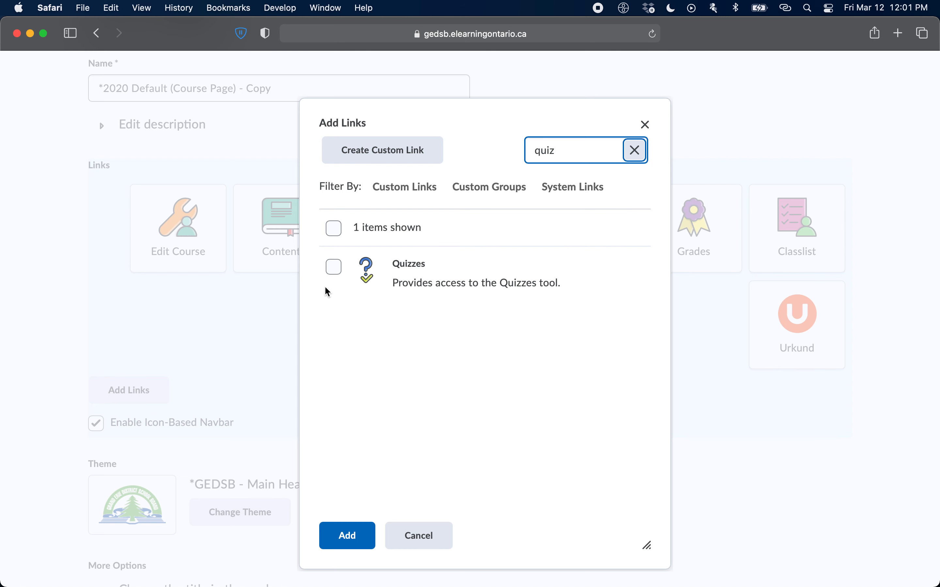
click(339, 272)
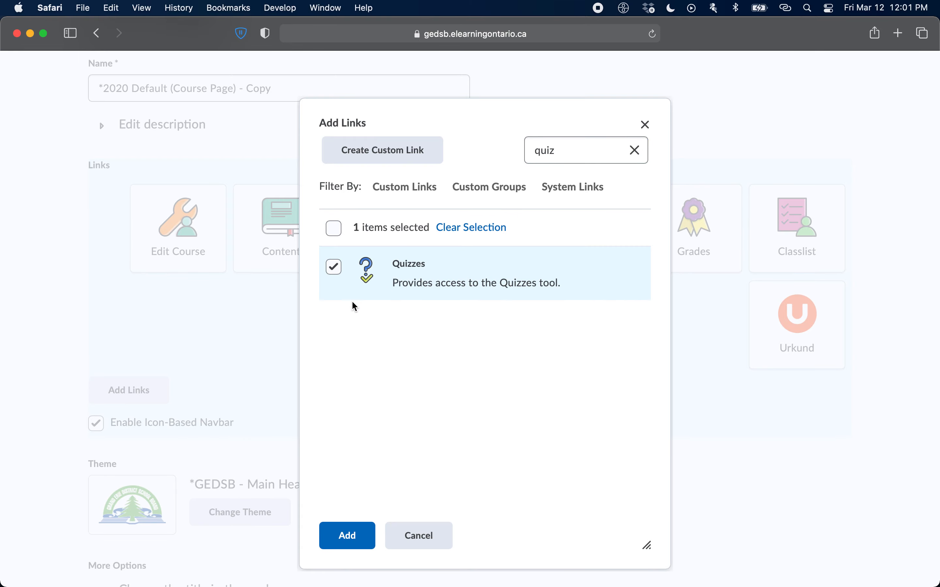
click(352, 539)
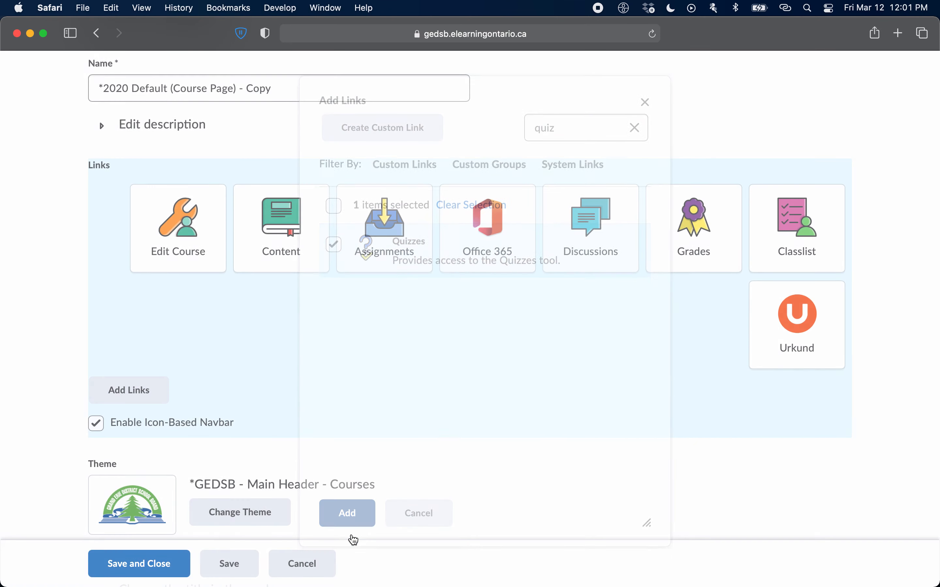
Move the Quizzes link between Office 365 and Discussions.
mouse_move(825, 324)
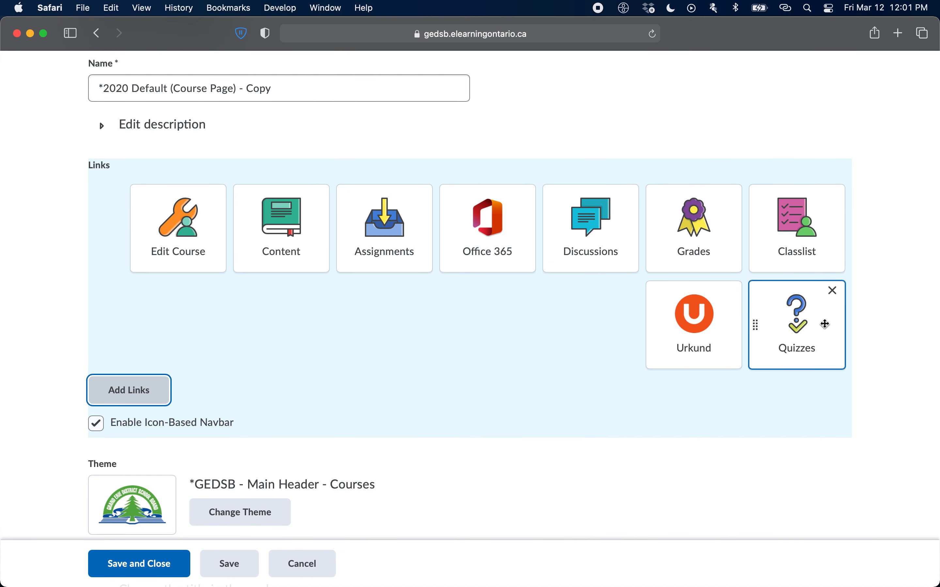
drag(811, 324, 551, 235)
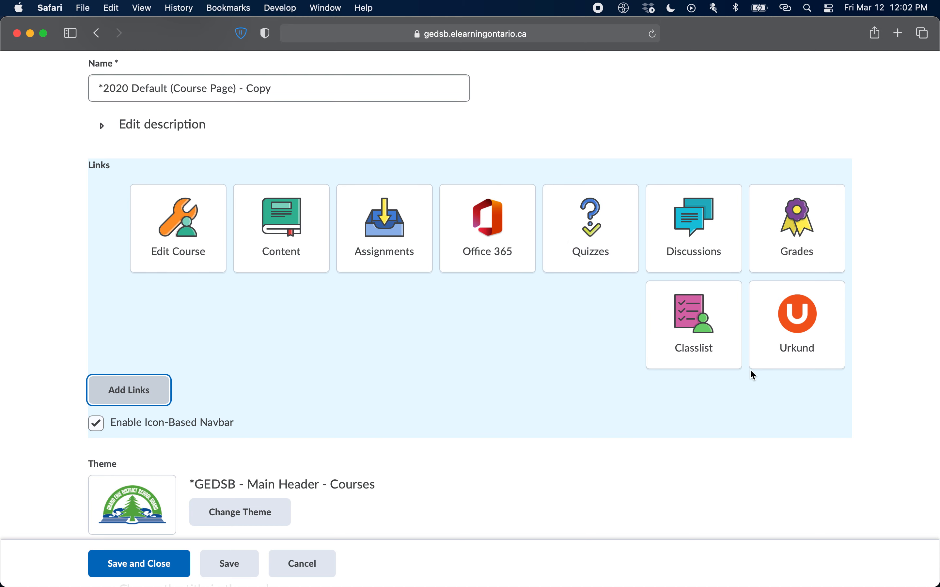
scroll(688, 430, up, 3)
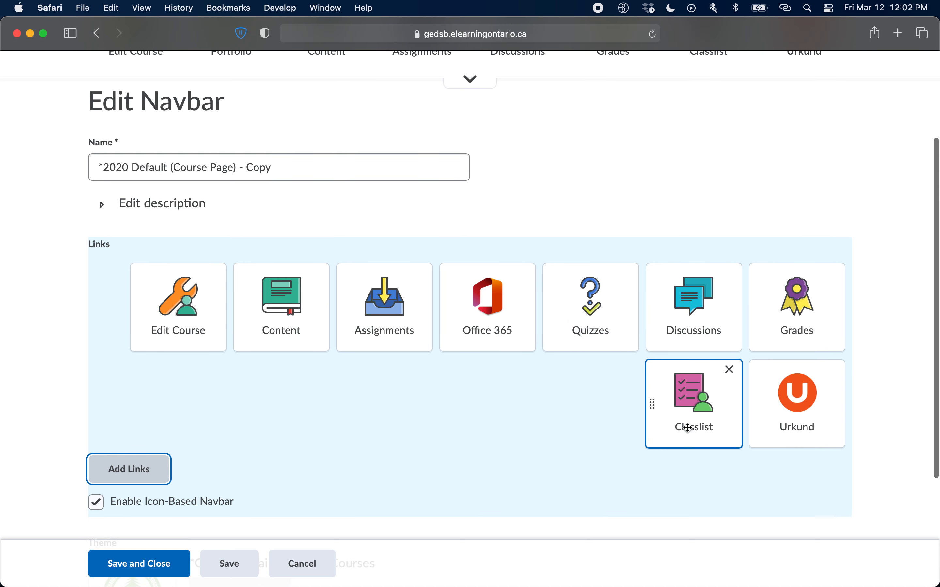
Switch the Enable Icon-Based Navbar option off and back on twice to compare text-only links with icon links.
scroll(689, 428, down, 3)
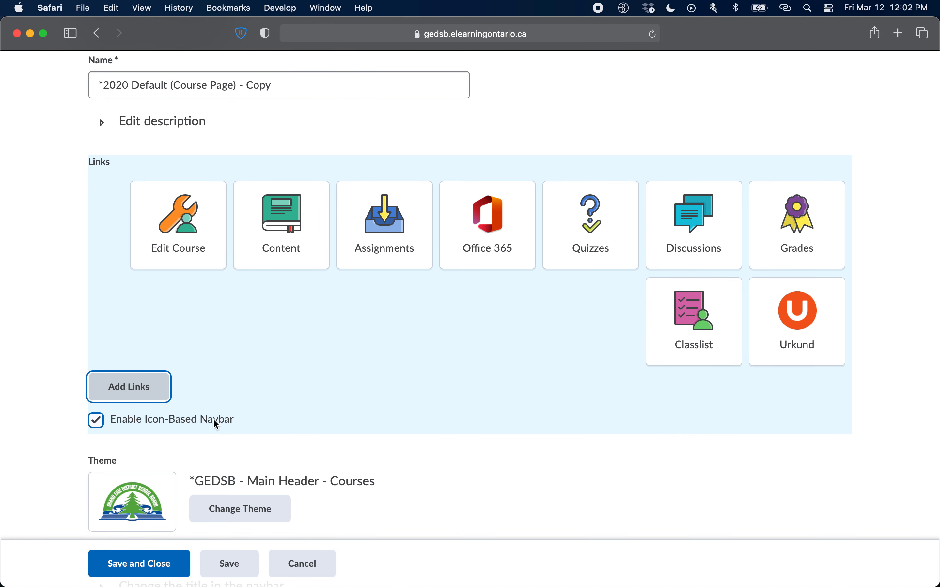
click(96, 420)
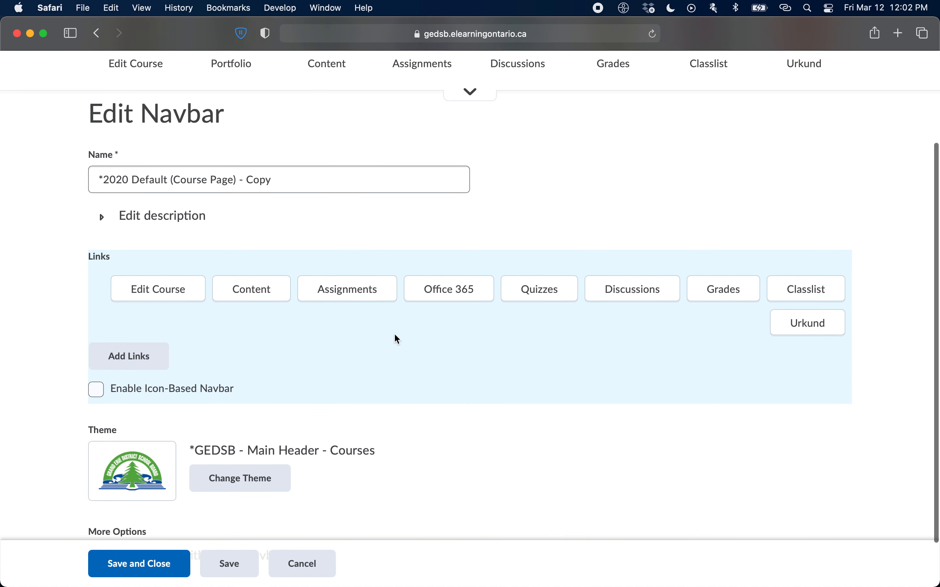
click(98, 389)
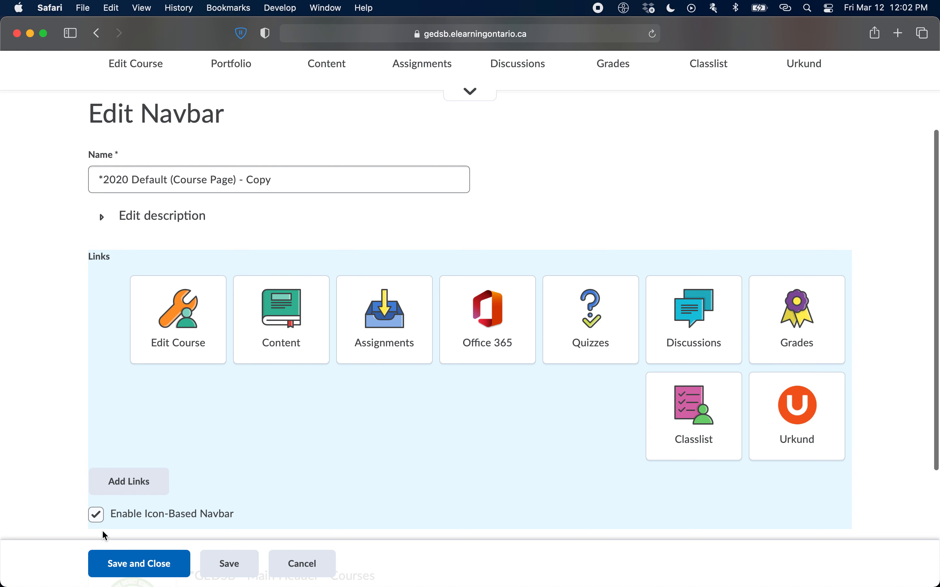
click(98, 517)
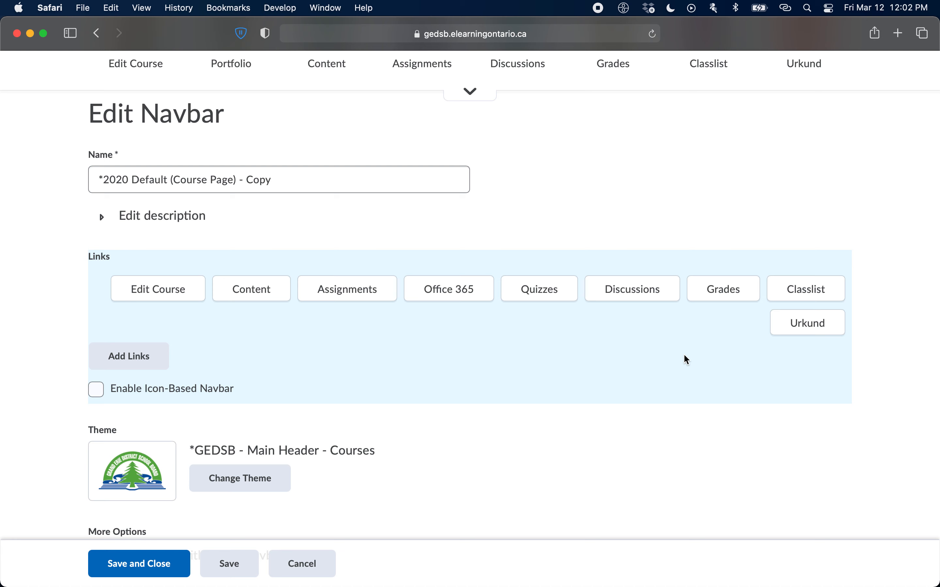
click(153, 394)
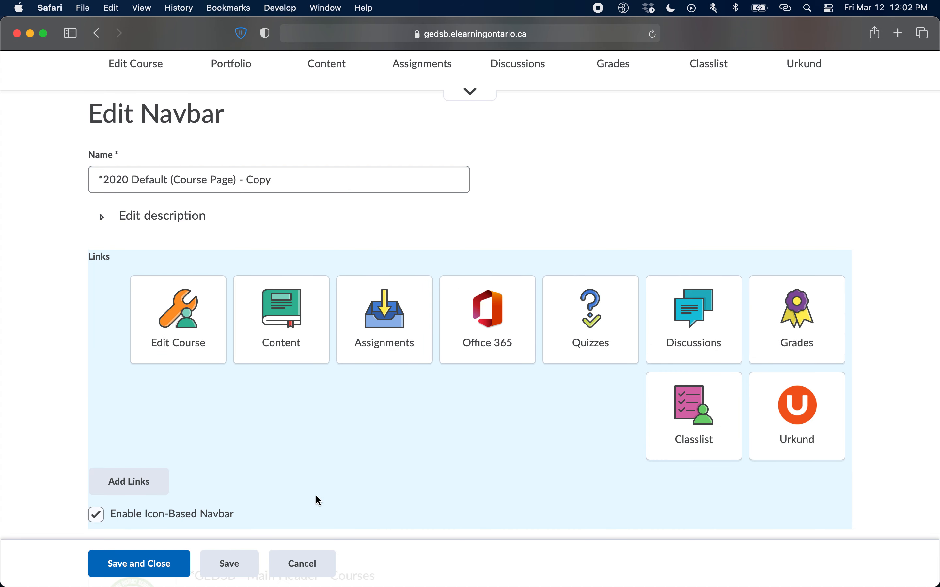
Save the customized navbar and close its editor to return to the course page.
scroll(313, 499, down, 1)
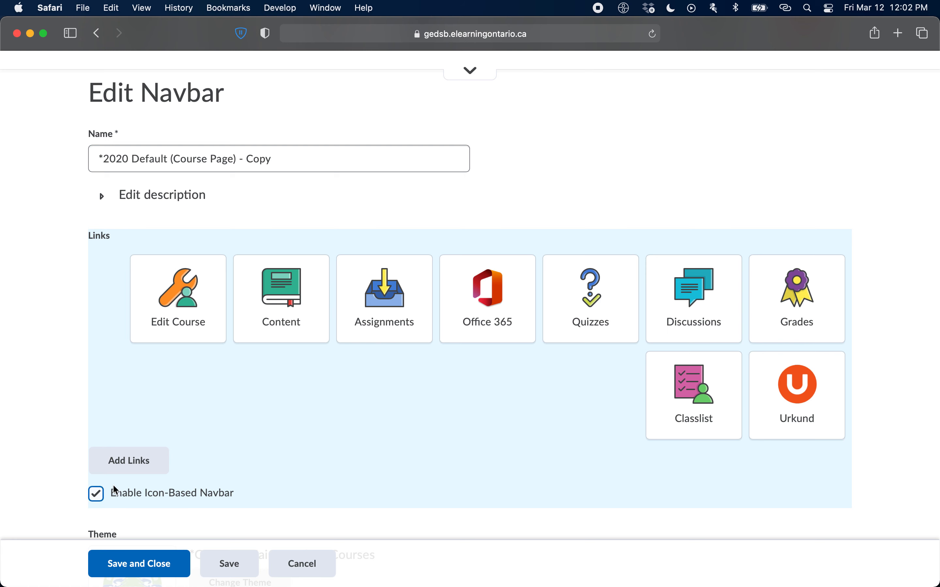
scroll(545, 415, down, 2)
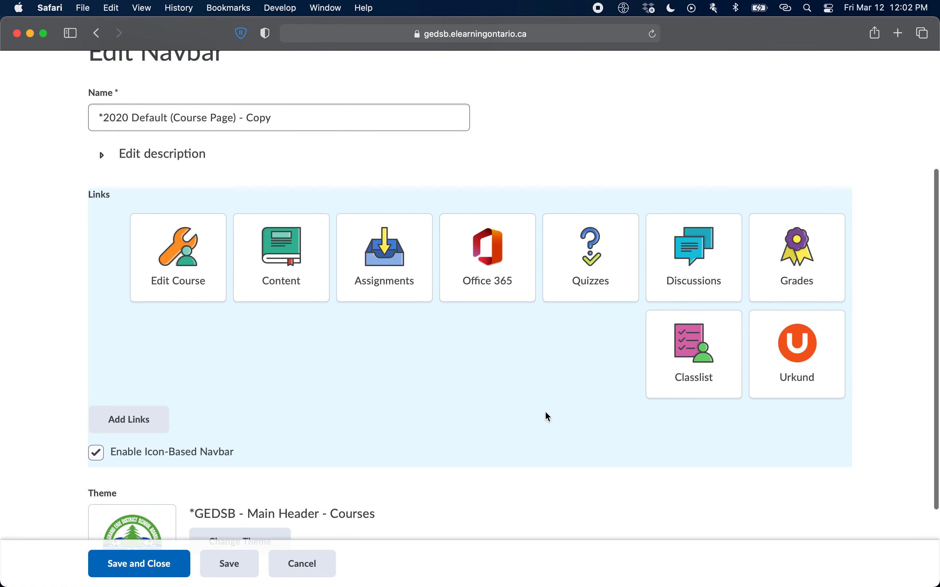
scroll(554, 399, down, 1)
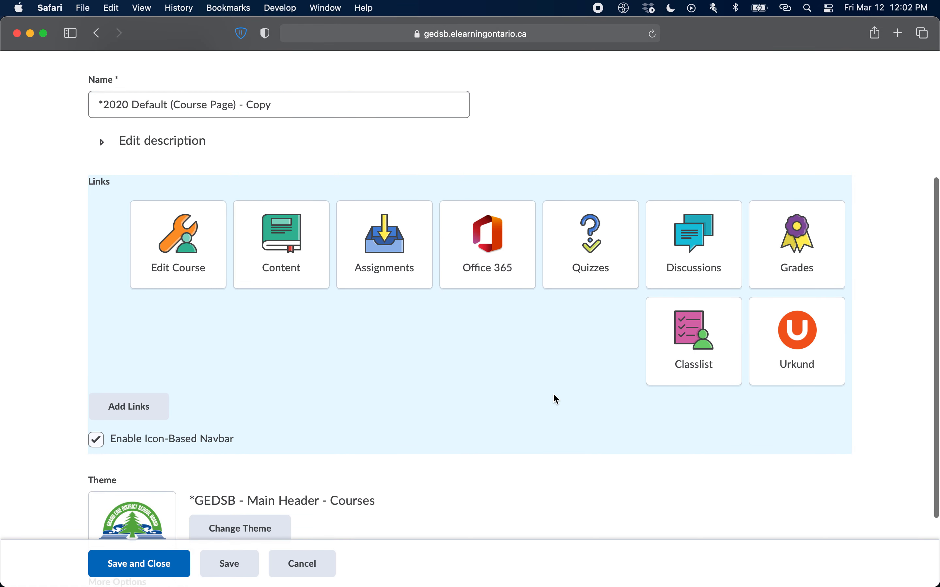
click(139, 570)
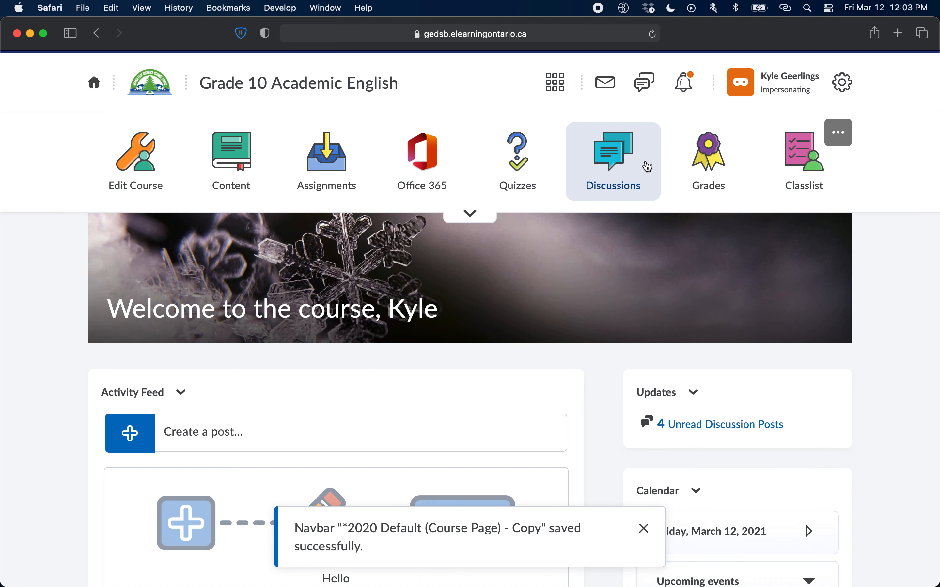
Expand the course navbar to view all of its links, and check its editing options without choosing one.
click(471, 217)
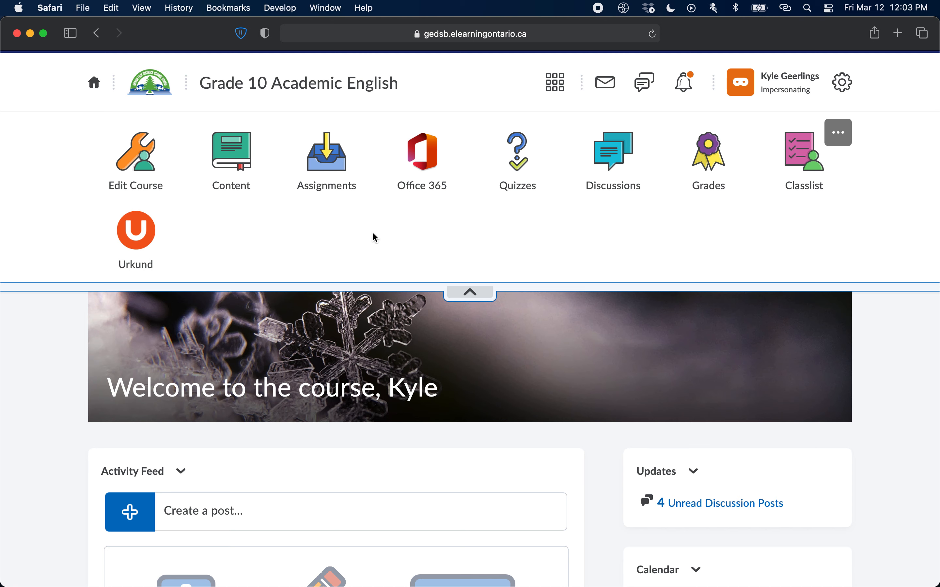
click(838, 133)
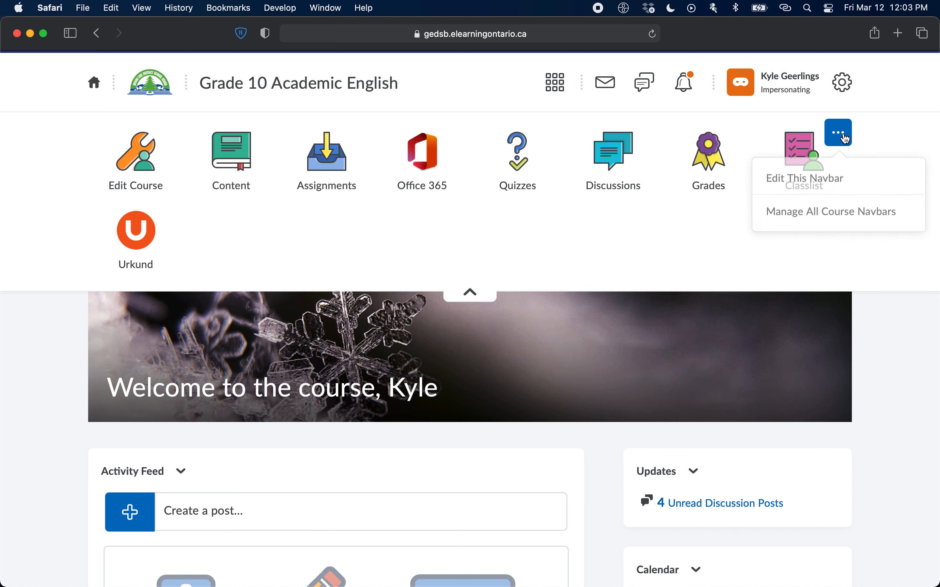
click(598, 242)
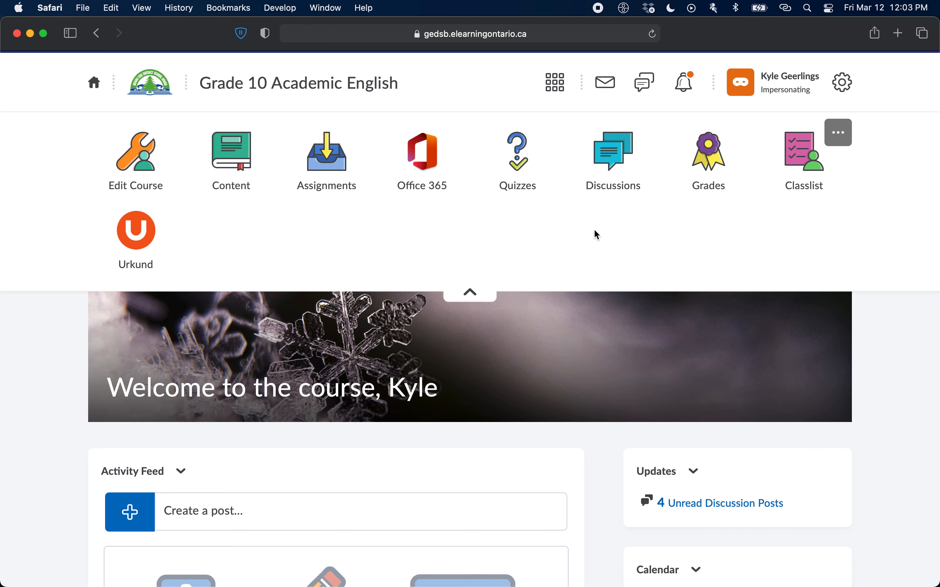